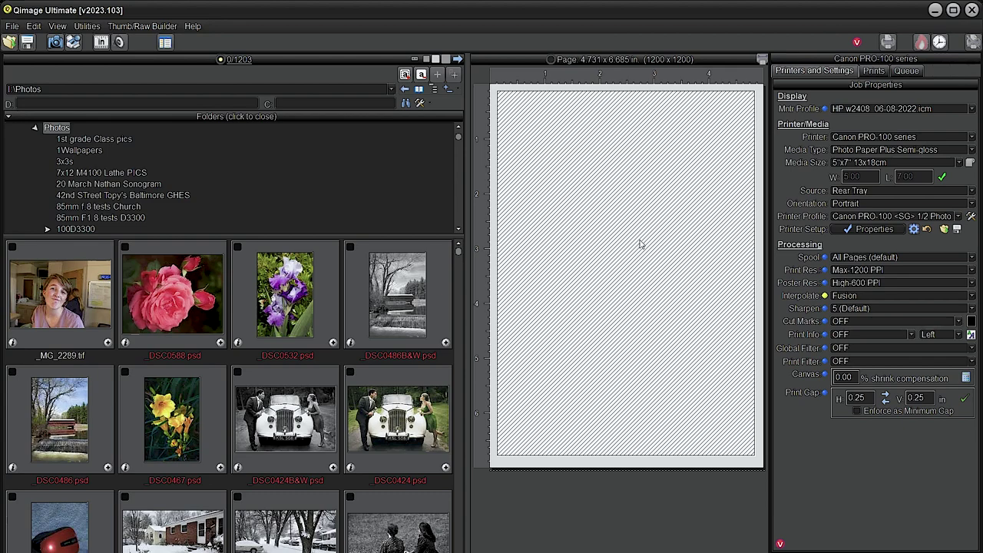
# Set the media size to 8"x10" 20x25cm and lay out the page as one Fit to Page print
pyautogui.click(860, 163)
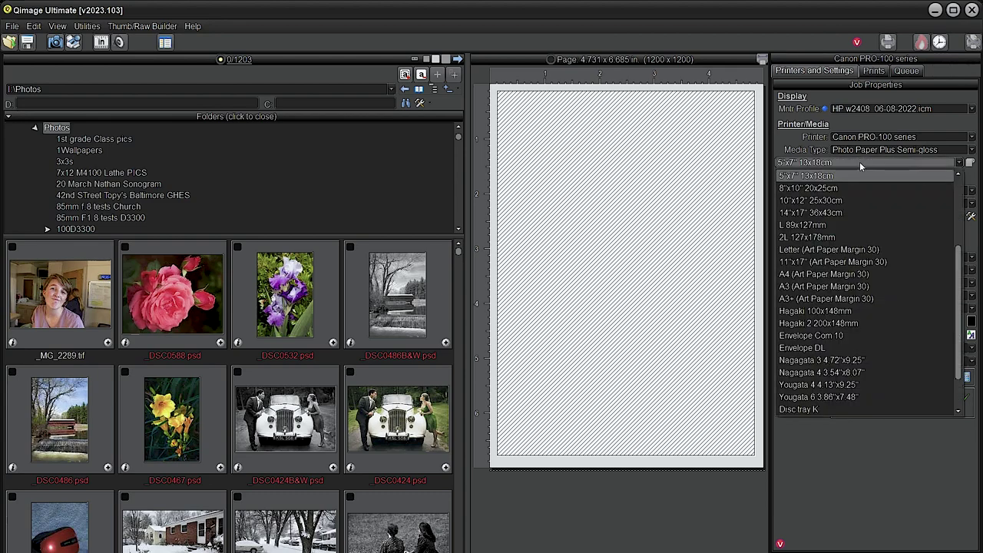
pyautogui.click(805, 188)
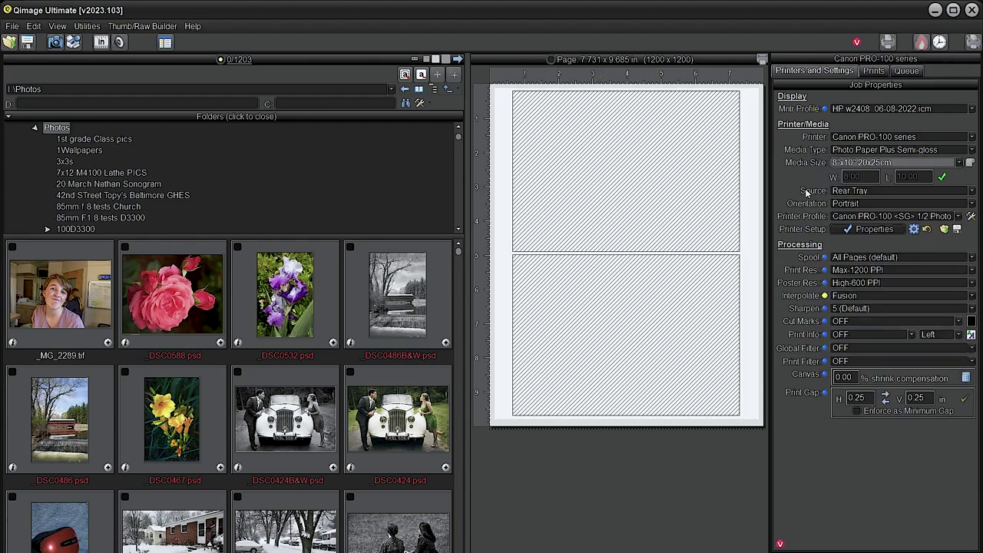
pyautogui.click(873, 71)
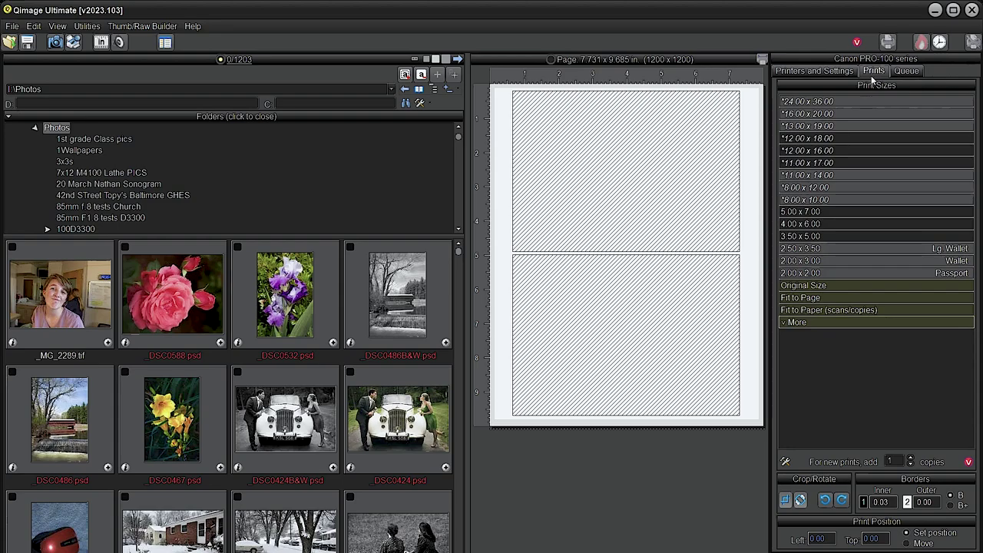
pyautogui.click(790, 297)
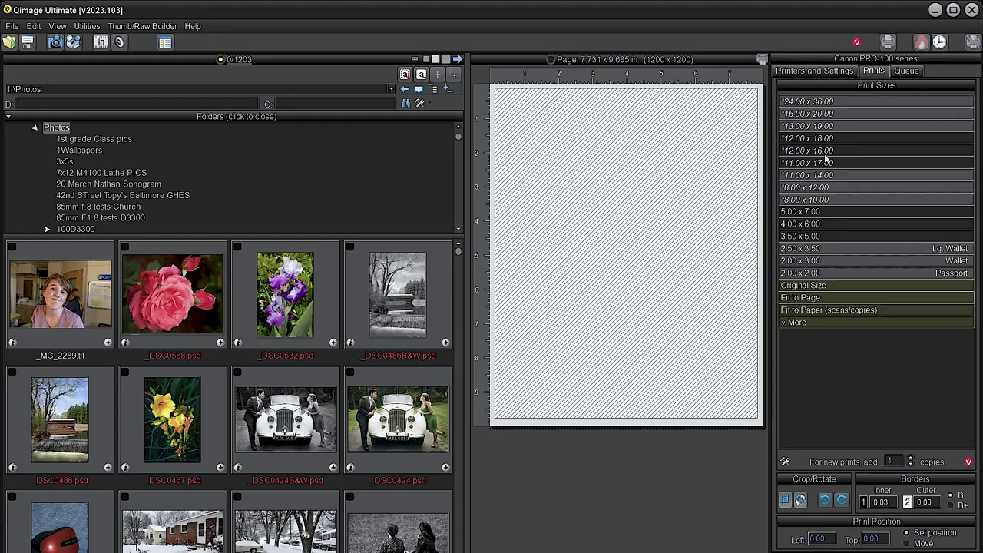
pyautogui.click(839, 71)
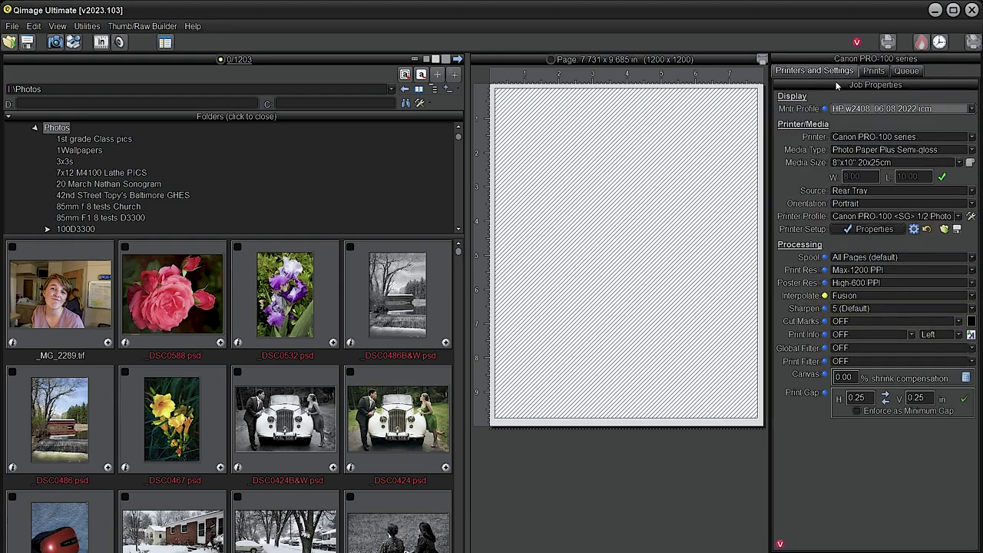
# Choose Photo Paper Pro Platinum as the media type and reset the size to 8"x10" 20x25cm
pyautogui.click(848, 149)
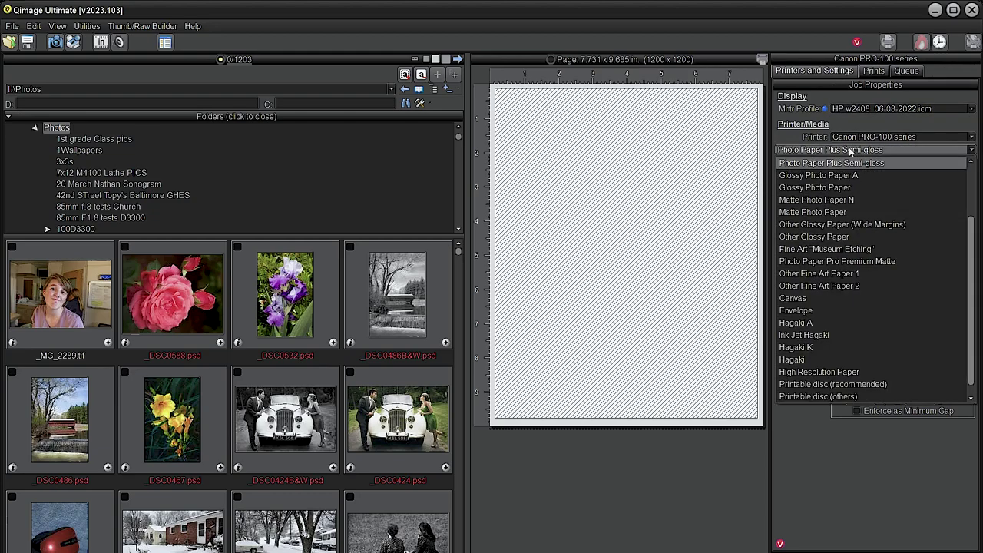
pyautogui.scroll(2, 837, 215)
pyautogui.scroll(1, 836, 215)
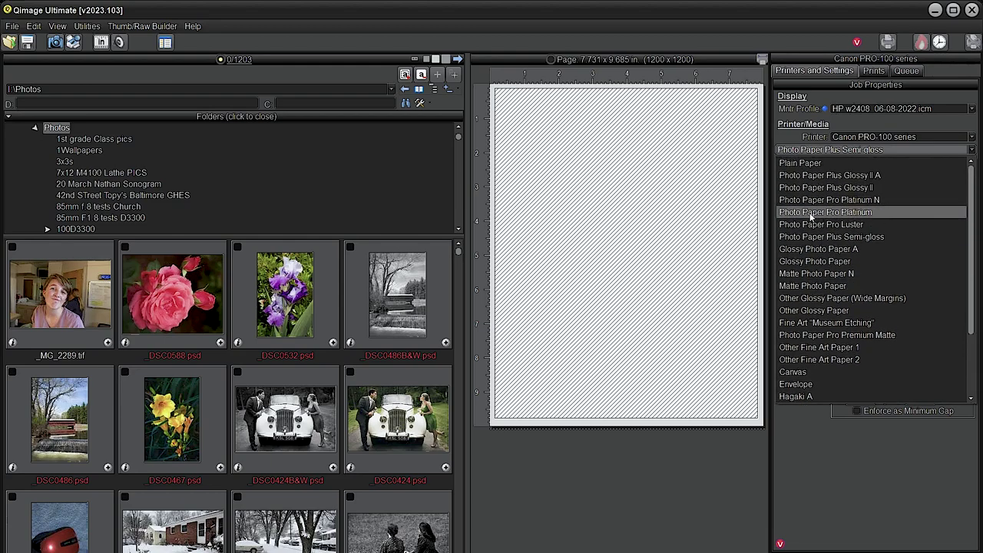
pyautogui.click(800, 212)
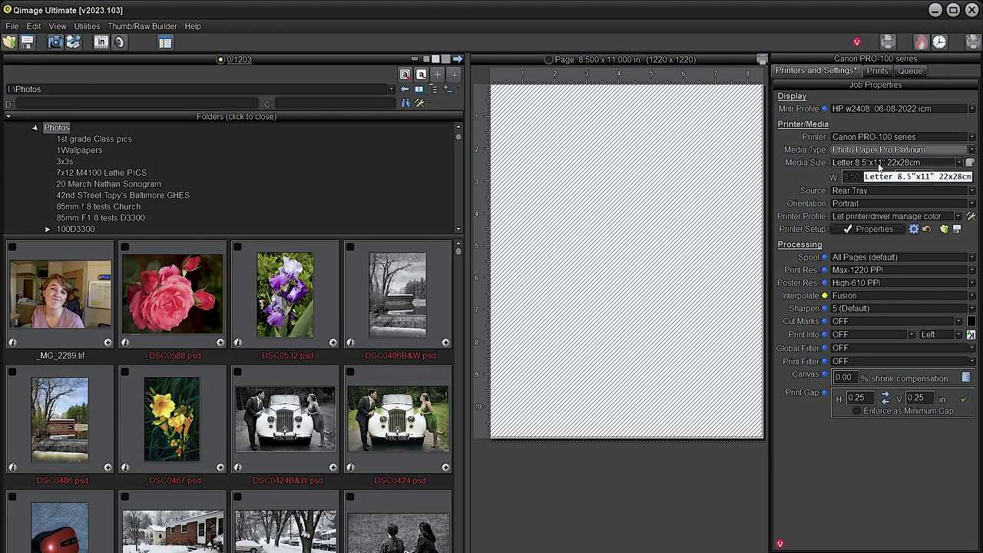
pyautogui.click(877, 162)
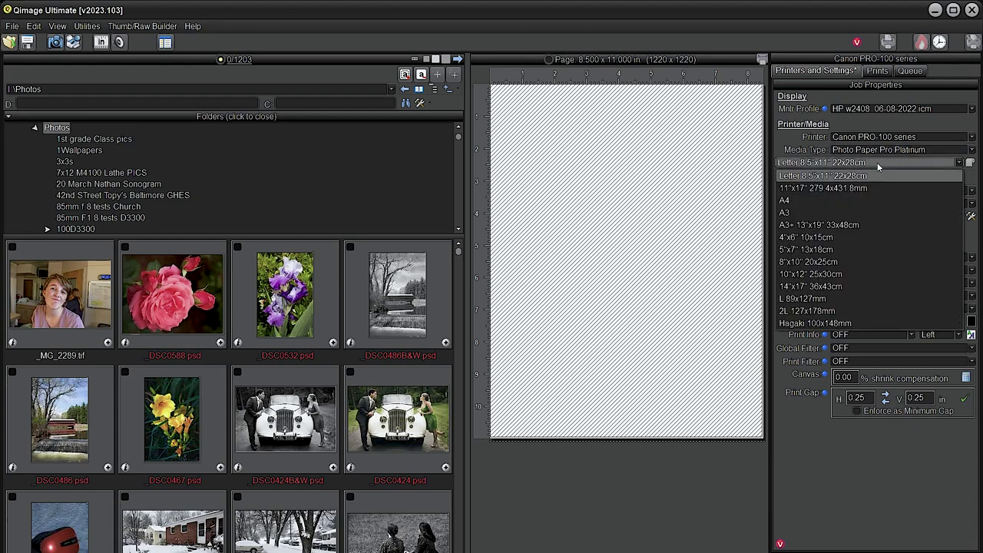
pyautogui.click(803, 261)
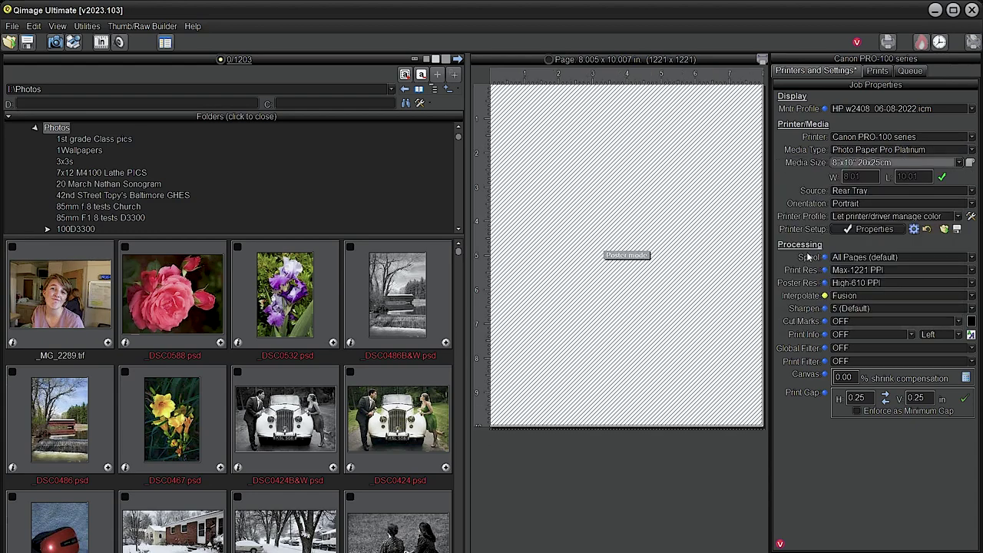
pyautogui.click(877, 70)
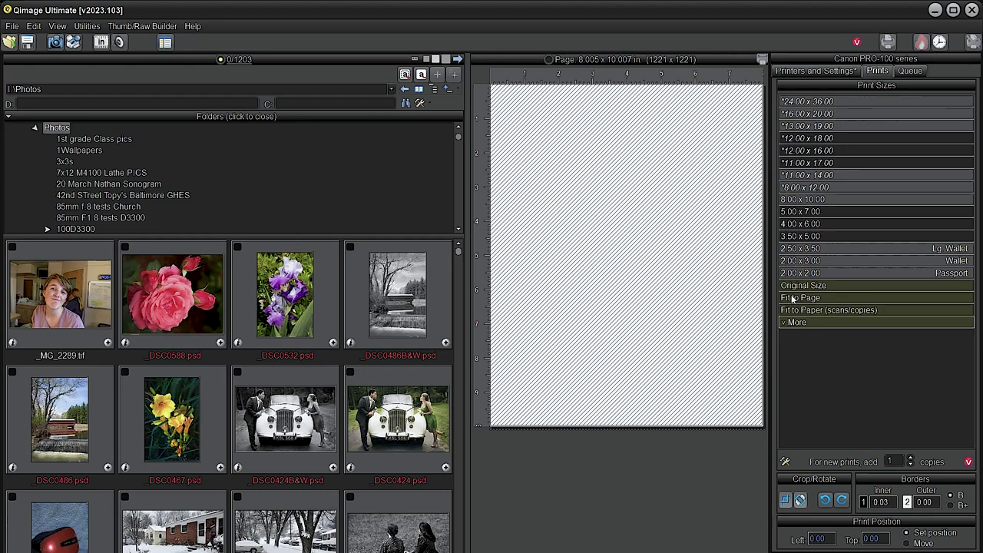
# Load the suggested PRO-100 Photo Paper Pro Platinum N profile (CNBBDVA0.ICM) as the printer profile
pyautogui.click(815, 71)
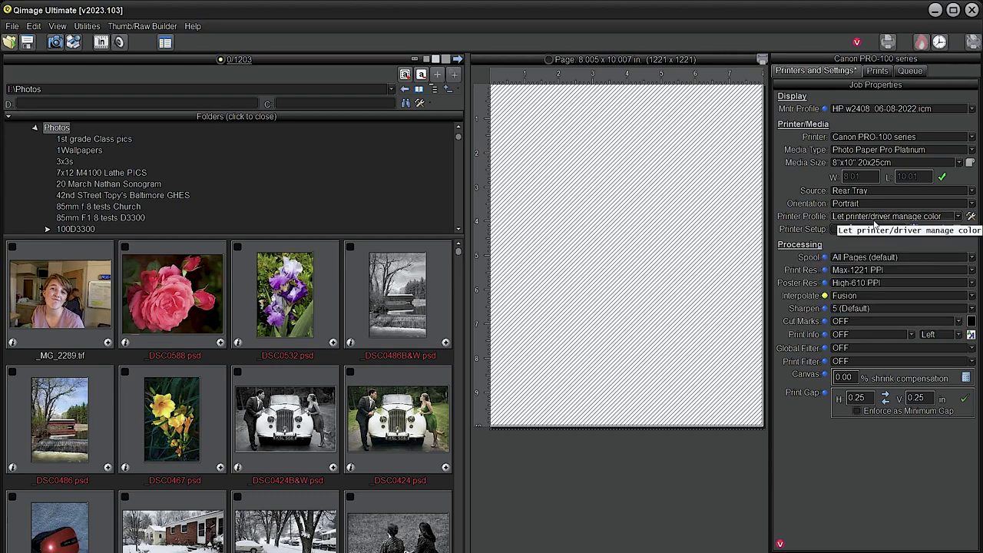
pyautogui.click(958, 216)
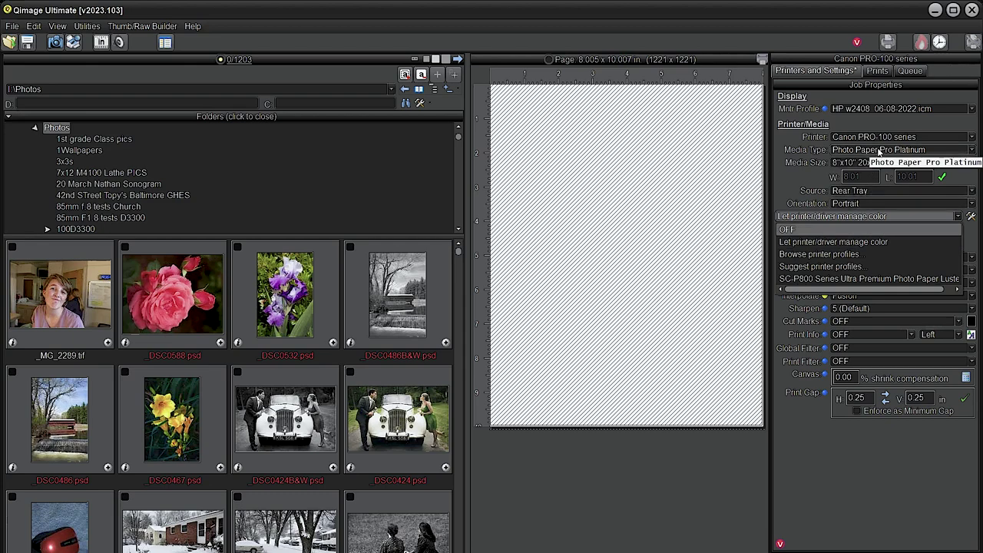
pyautogui.click(822, 266)
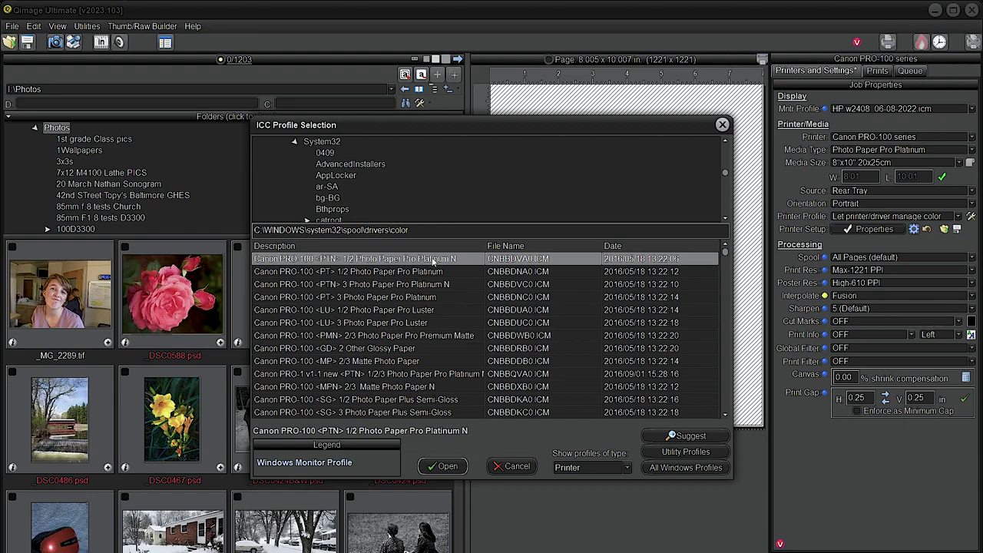
pyautogui.click(443, 466)
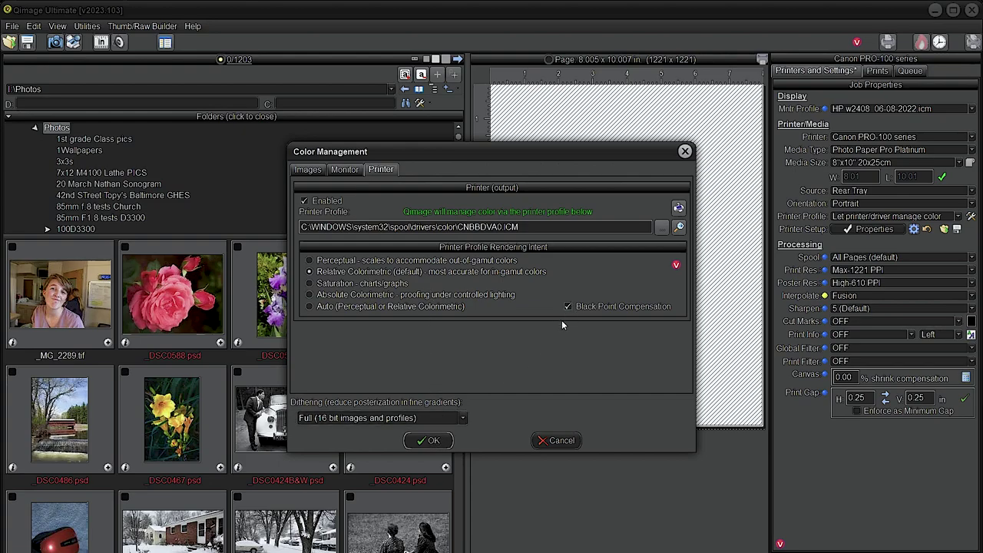
# Accept Qimage colour management, then set the PRO-100 driver's manual colour correction to None
pyautogui.click(435, 441)
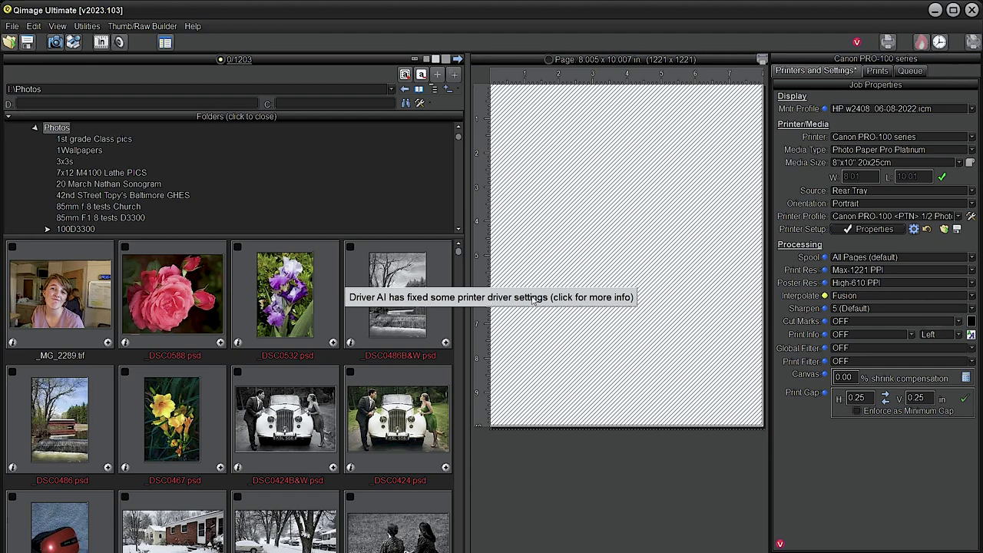
pyautogui.click(568, 299)
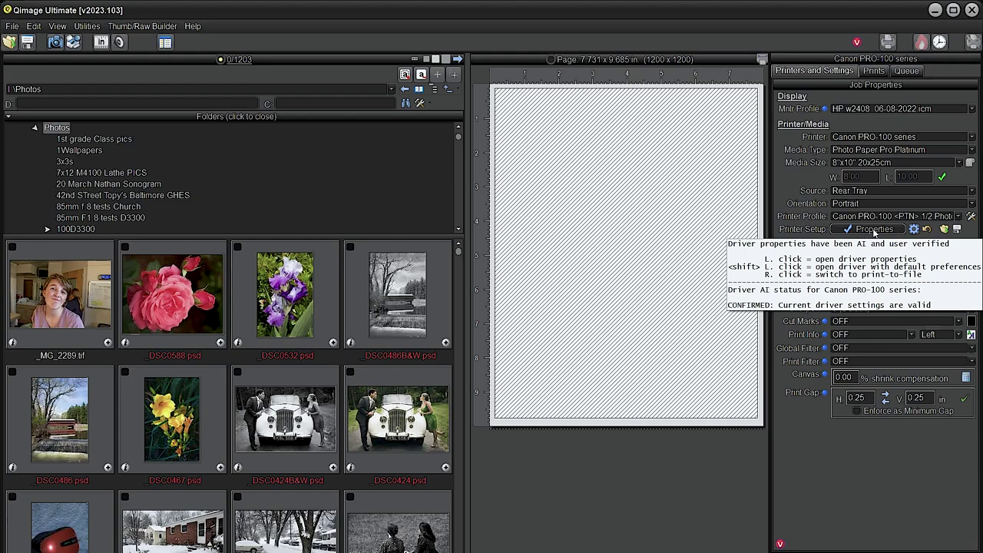
pyautogui.click(873, 230)
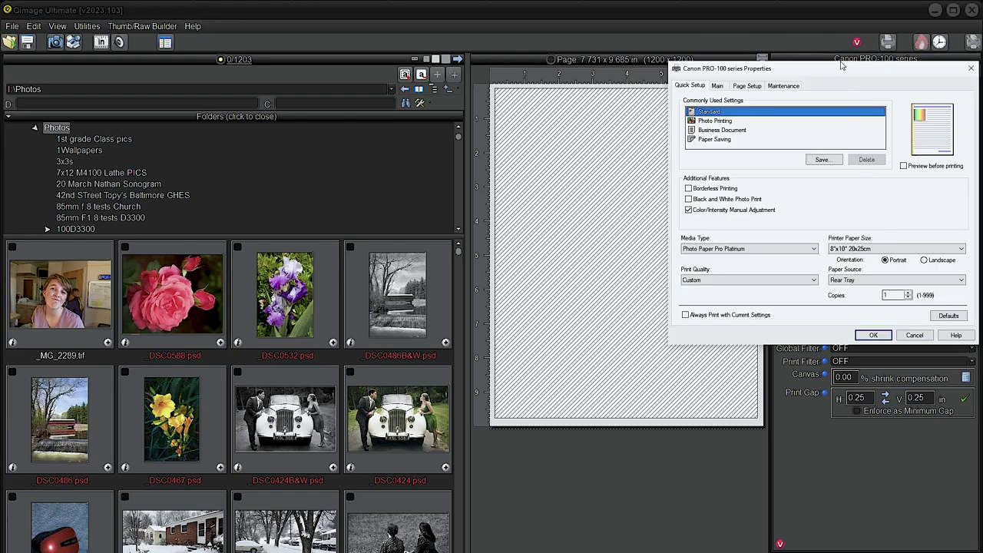
pyautogui.moveTo(842, 69); pyautogui.dragTo(595, 119)
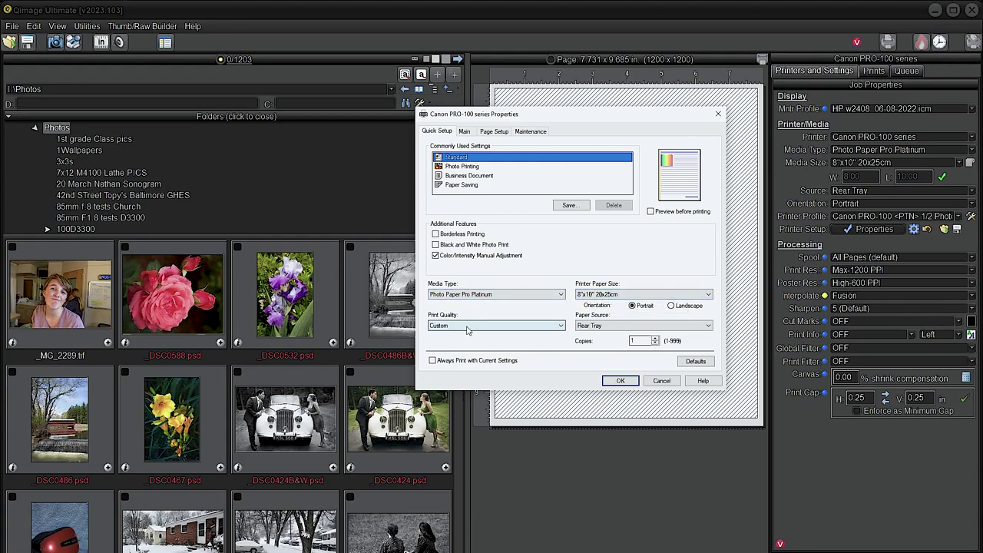
pyautogui.click(435, 255)
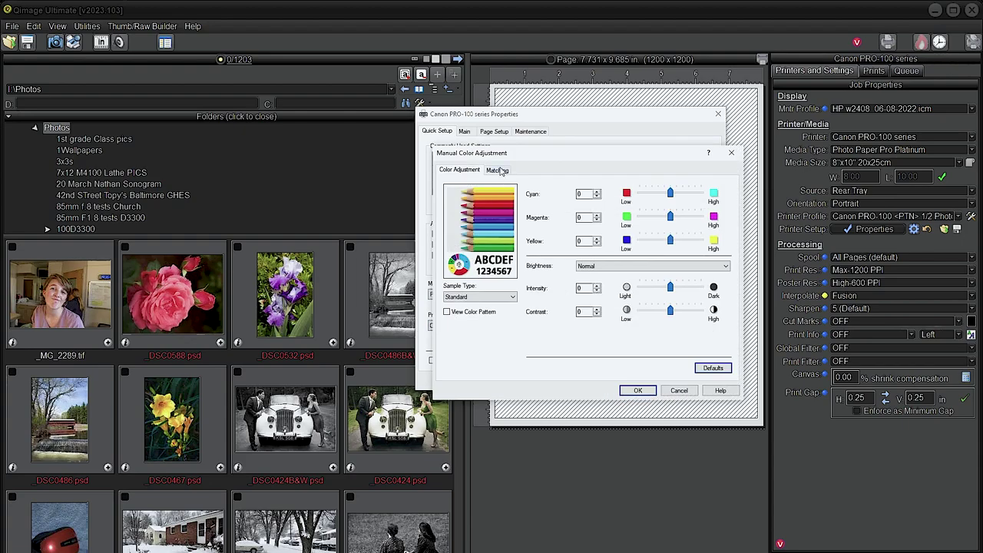
pyautogui.click(498, 170)
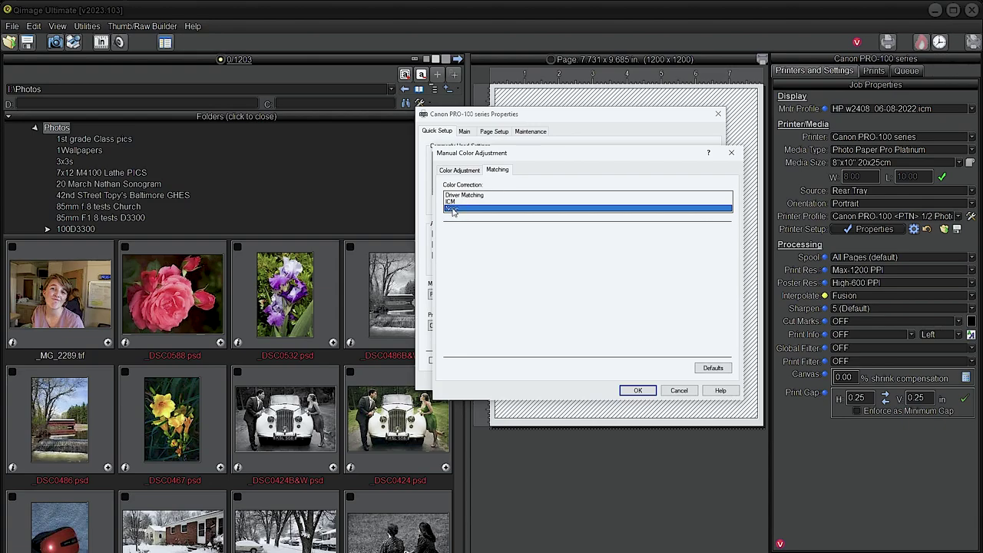
pyautogui.click(637, 390)
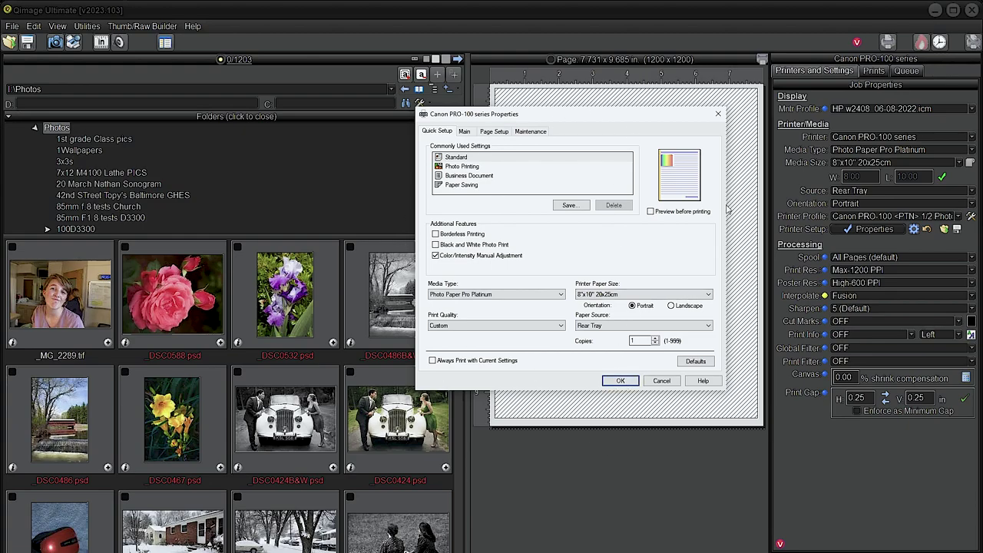
pyautogui.click(620, 380)
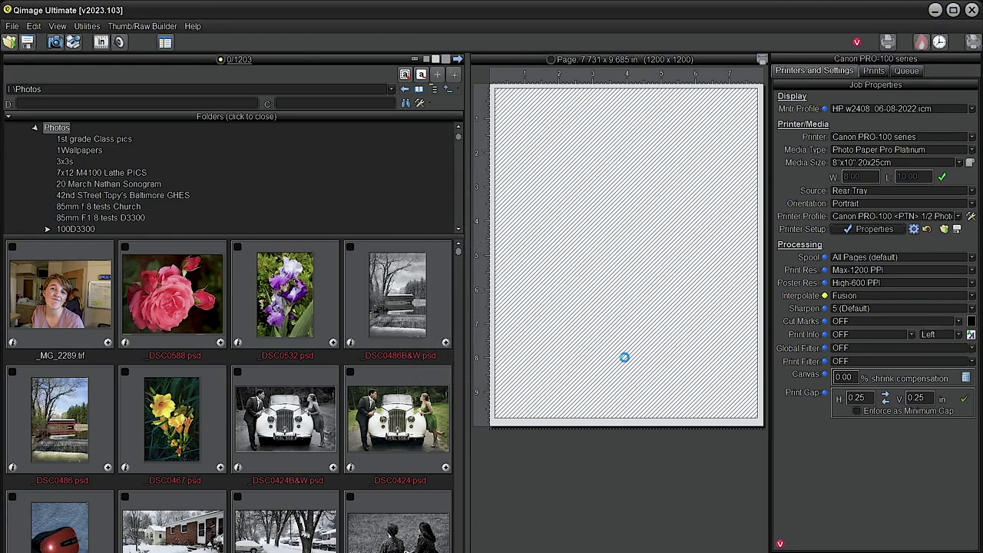
# Add the rose photo, cancel the Print dialog without printing, then delete the rose from the page
pyautogui.click(220, 343)
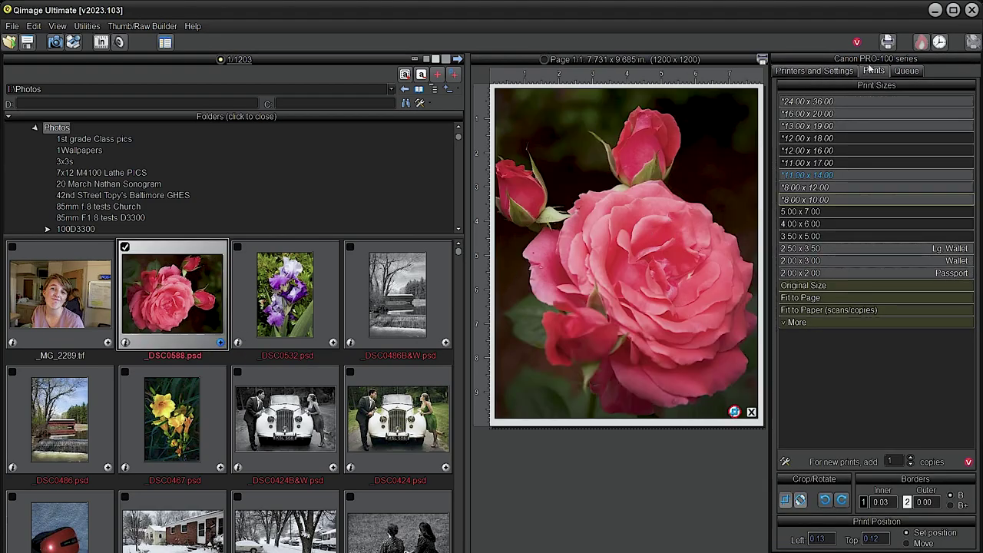
pyautogui.click(887, 42)
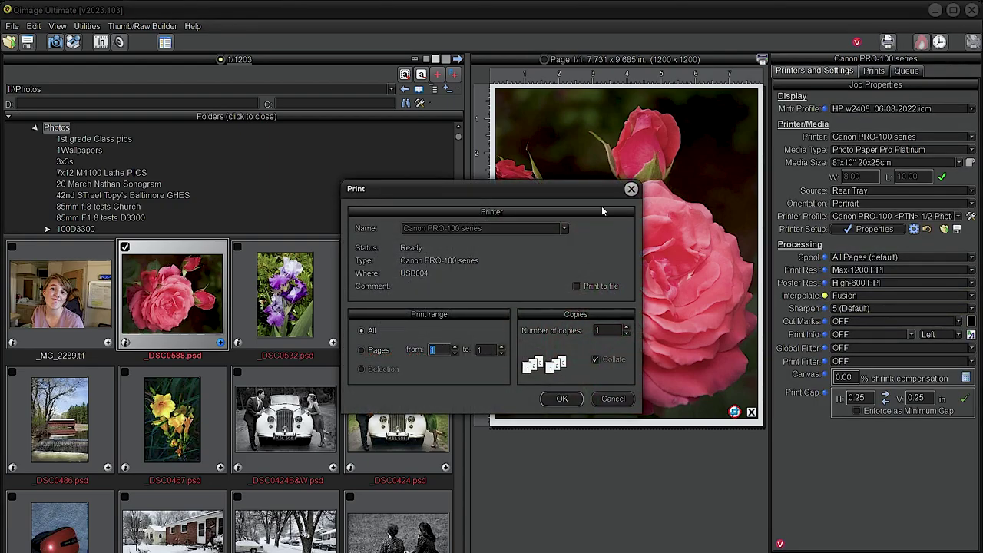
pyautogui.click(631, 189)
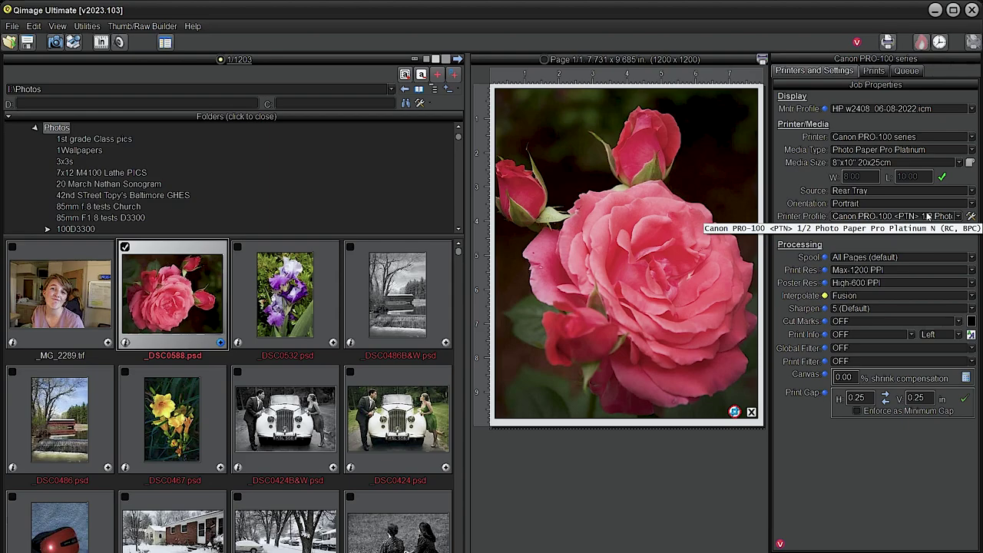
pyautogui.press('Delete')
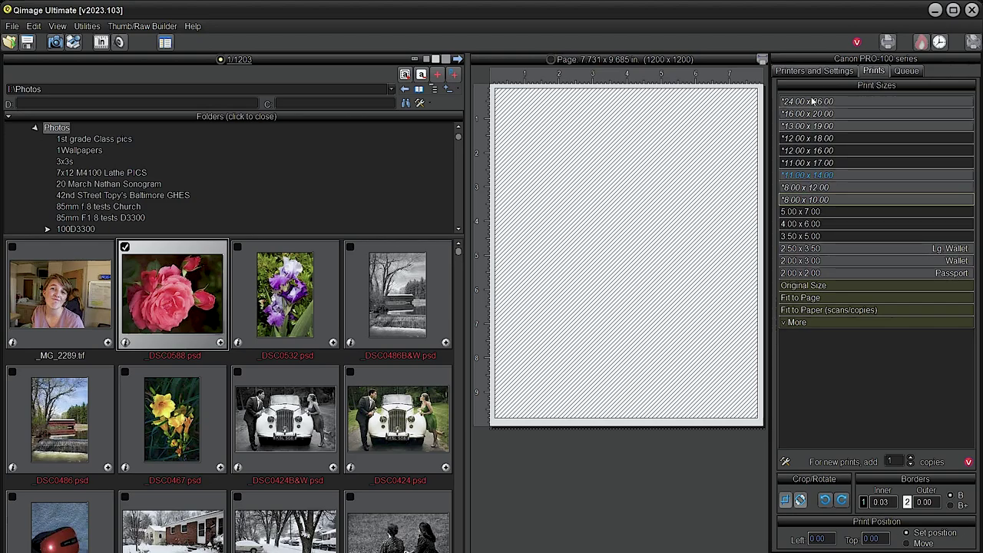
# Set the printer profile to 'Let printer/driver manage color'
pyautogui.click(812, 72)
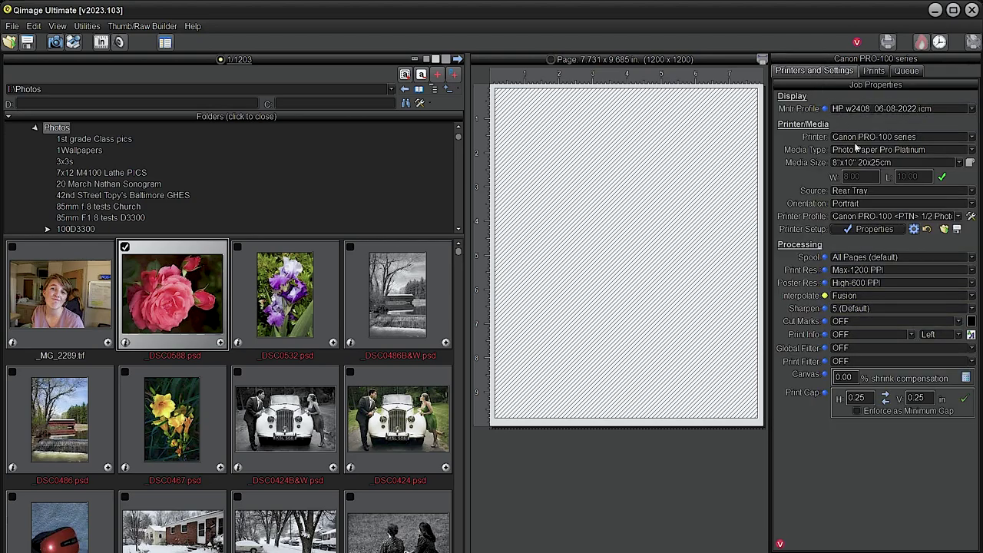
pyautogui.click(891, 216)
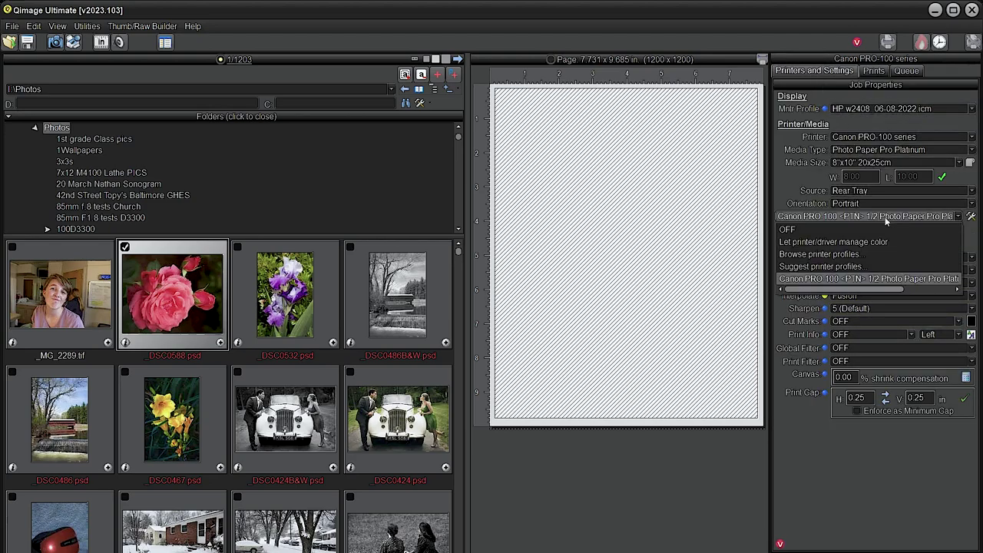
pyautogui.click(815, 242)
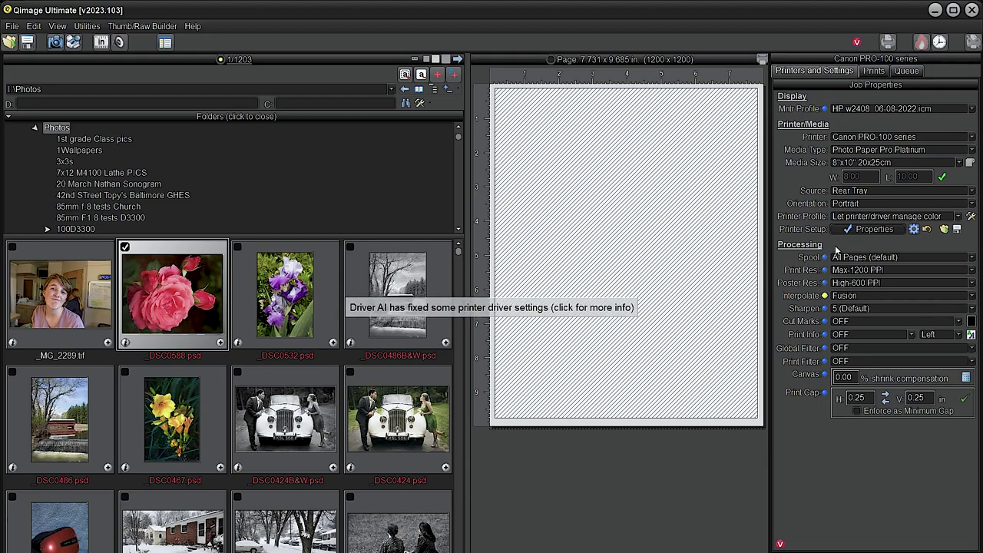
# Set the PRO-100 driver's colour matching to ICM with Relative Colorimetric rendering intent
pyautogui.click(874, 228)
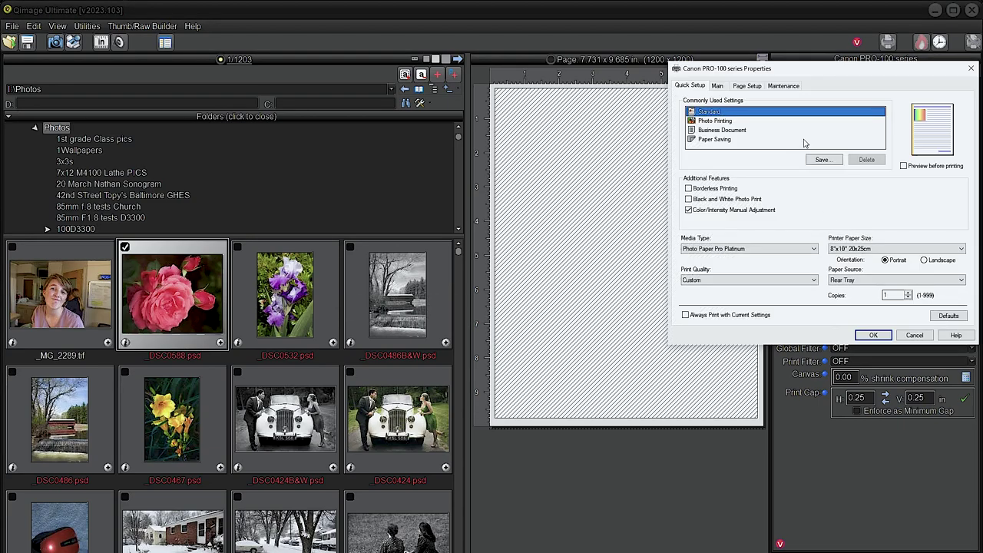
pyautogui.moveTo(797, 72); pyautogui.dragTo(494, 147)
pyautogui.click(386, 285)
pyautogui.click(386, 285)
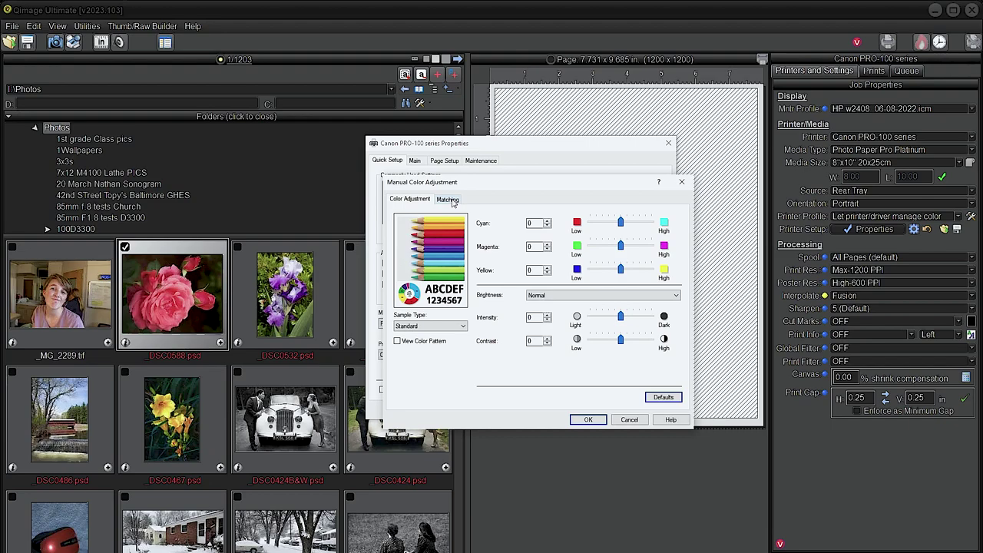
pyautogui.click(448, 199)
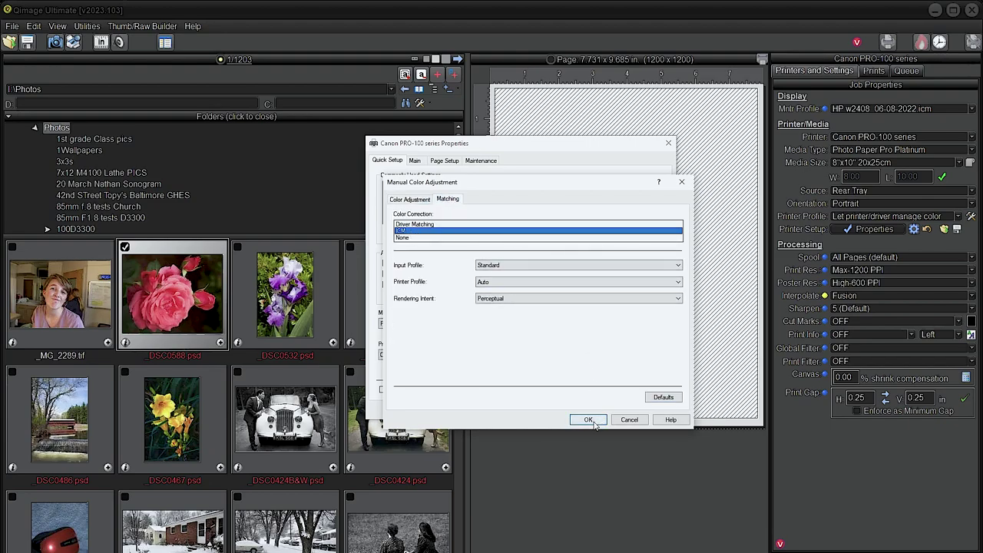
pyautogui.click(538, 298)
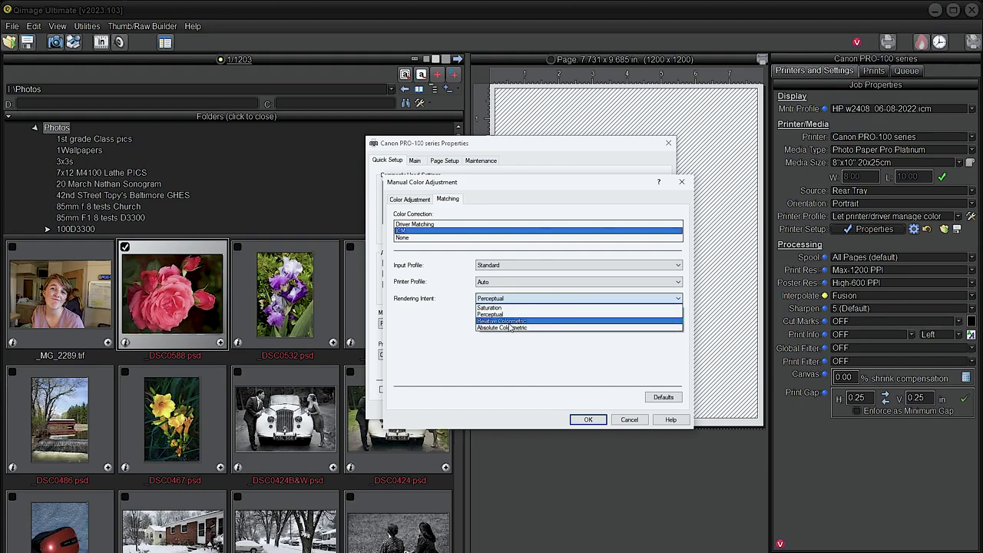
pyautogui.click(510, 321)
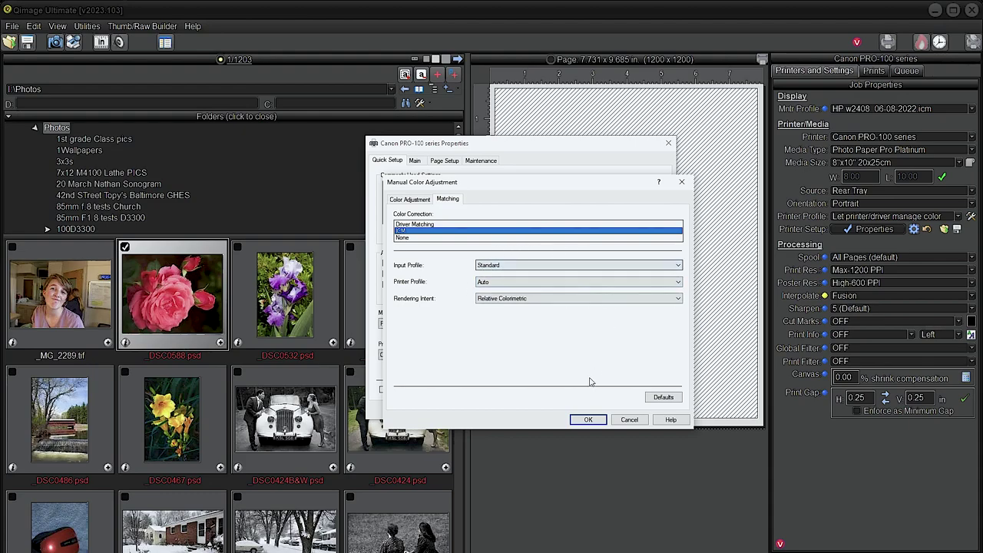
pyautogui.click(587, 420)
pyautogui.click(570, 409)
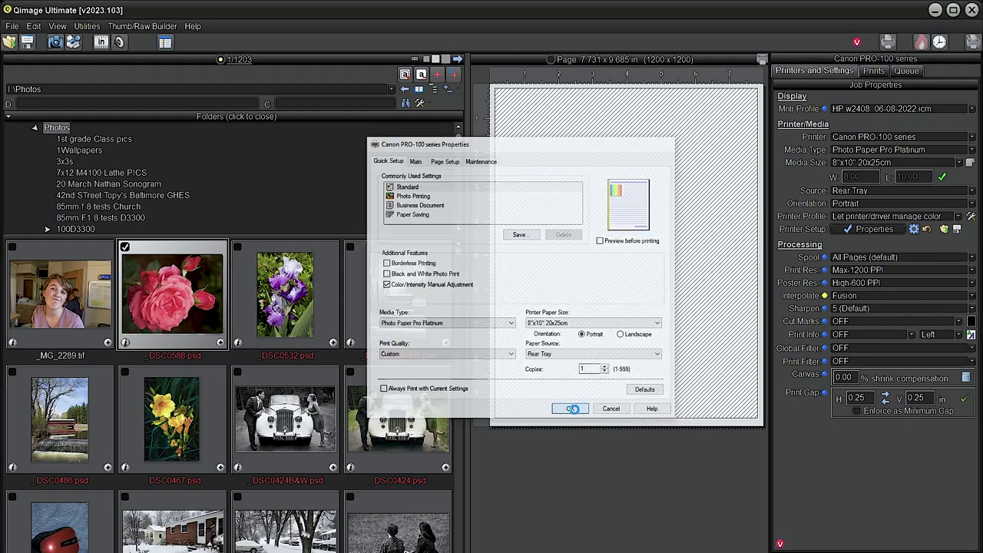
# Place the rose on the page and switch back to the CNBBDVA0.ICM Pro Platinum printer profile
pyautogui.click(221, 343)
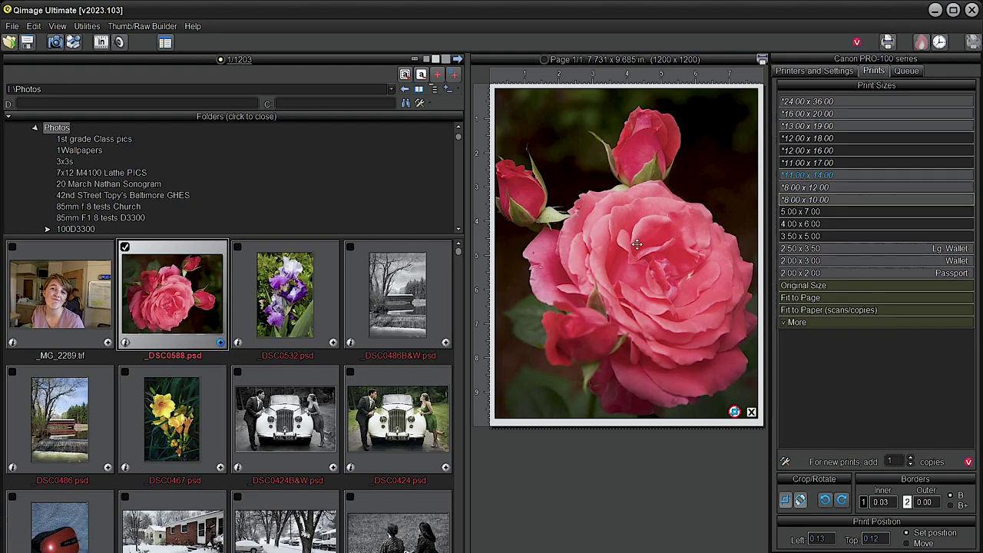
pyautogui.click(812, 71)
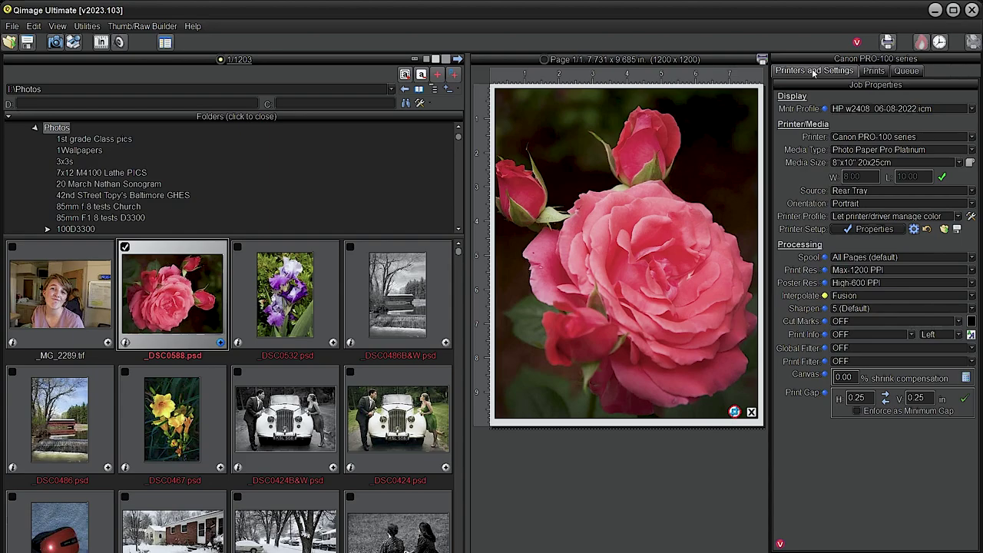
pyautogui.click(903, 217)
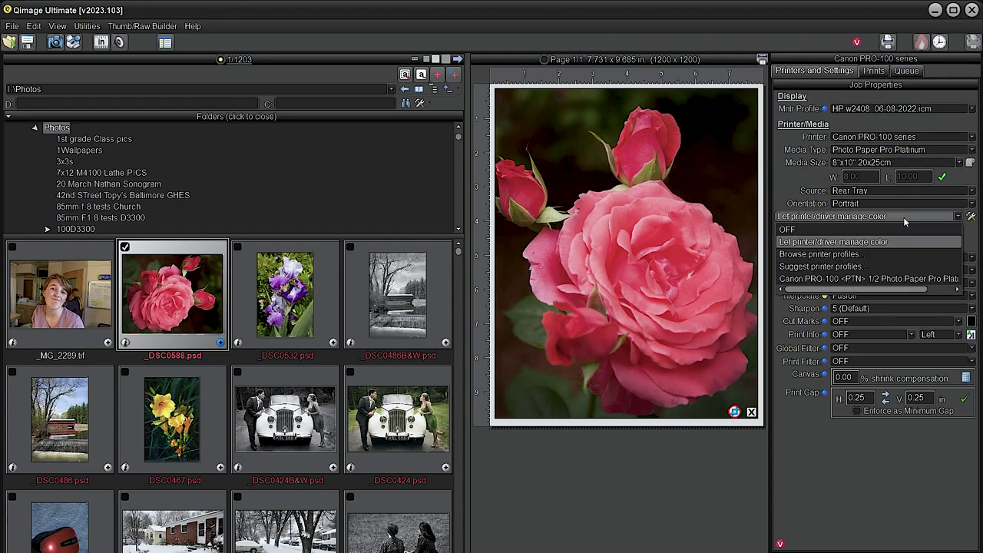
pyautogui.click(820, 266)
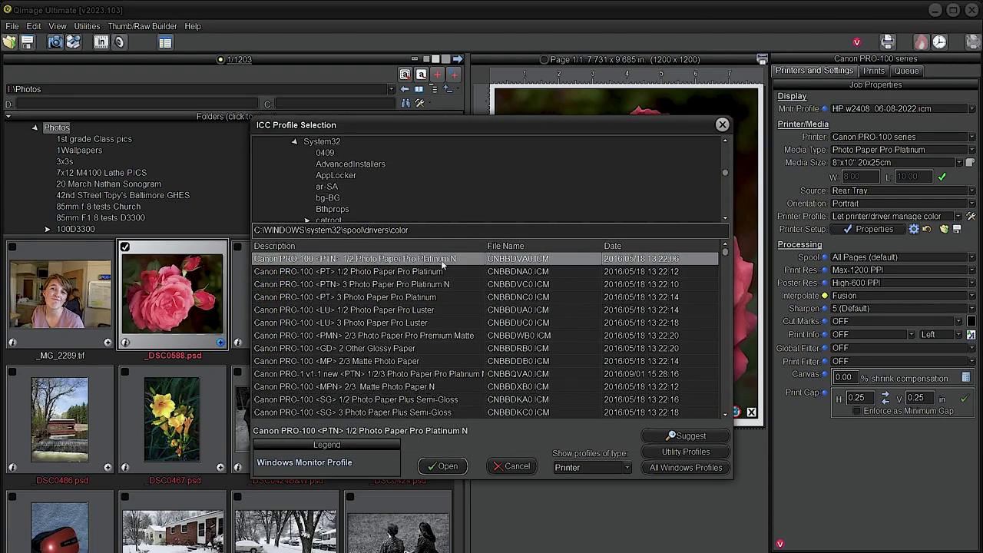
pyautogui.click(443, 466)
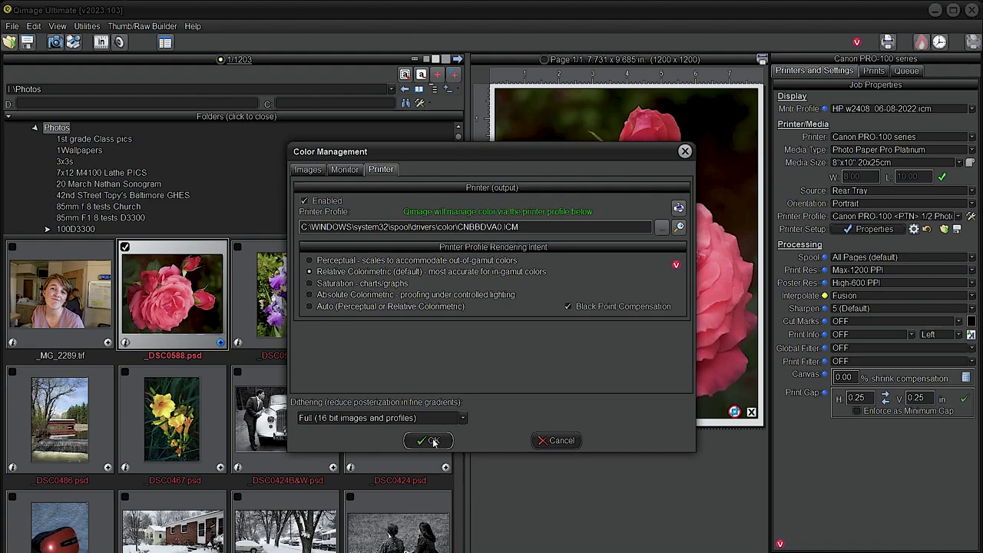
pyautogui.press('Return')
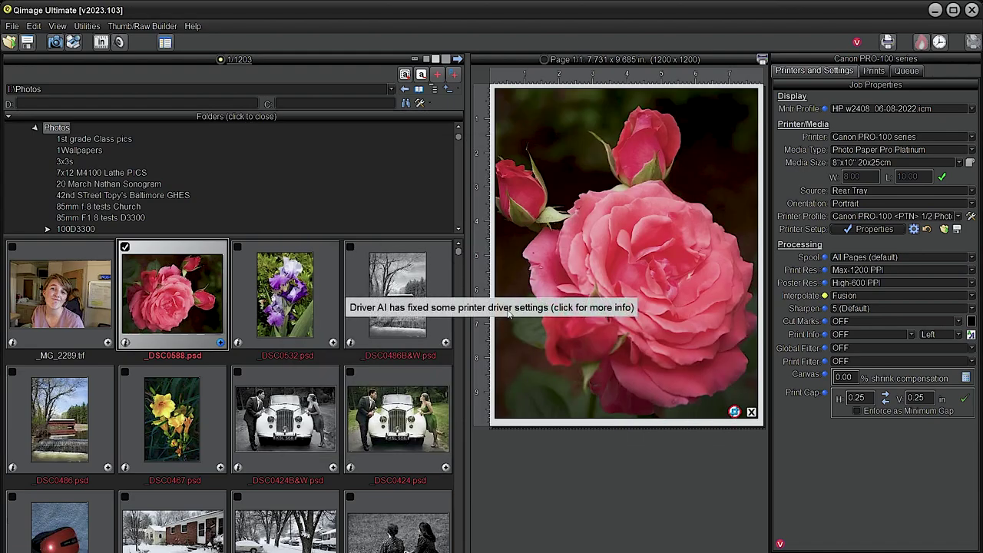